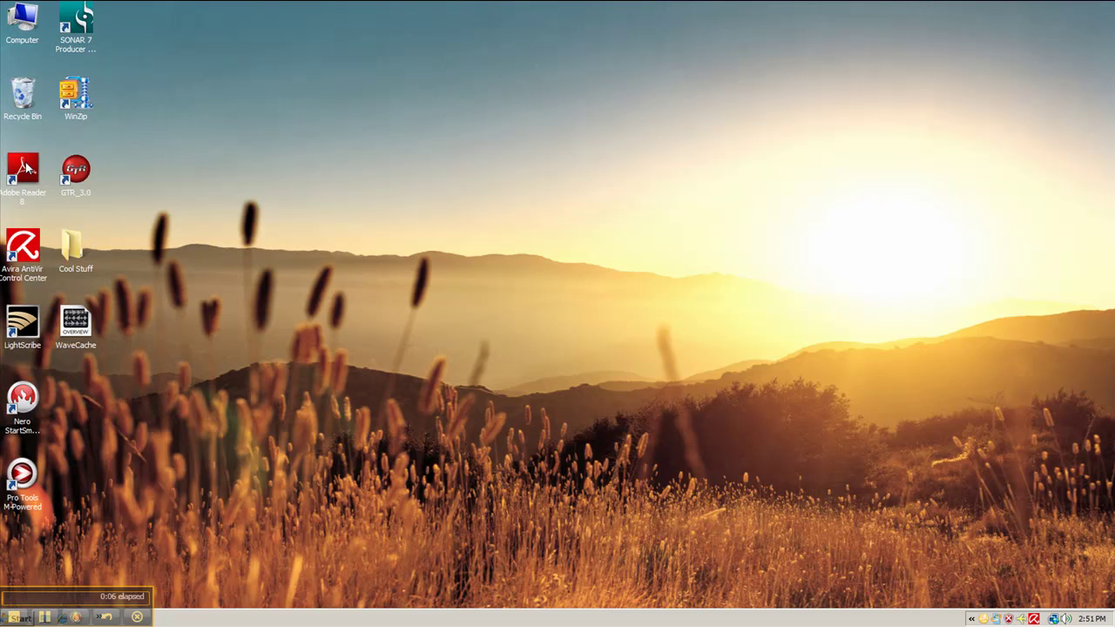
Step: Open Computer, then open the TC-Helicon VoiceSupport disc in DVD RW Drive (F:)
{"action": "left_click", "coordinate": [25, 15]}
{"action": "double_click", "coordinate": [25, 16]}
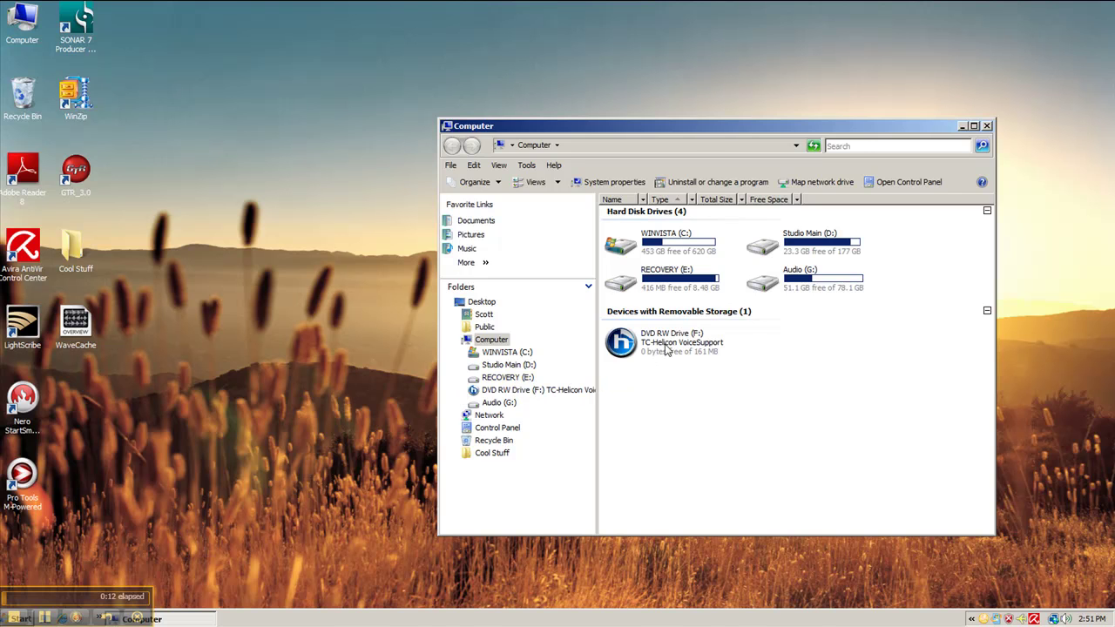
{"action": "double_click", "coordinate": [669, 345]}
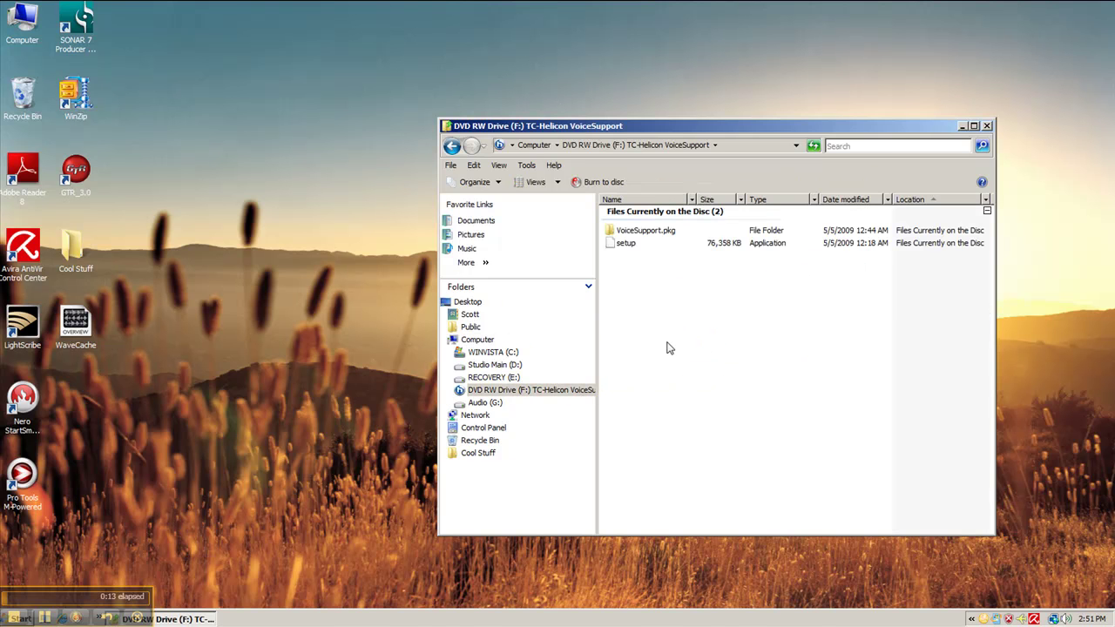
Step: Run the disc's setup, accept the licence, and keep C:\Program Files (x86)\TC-Helicon\VoiceSupport despite the existing folder
{"action": "double_click", "coordinate": [629, 247]}
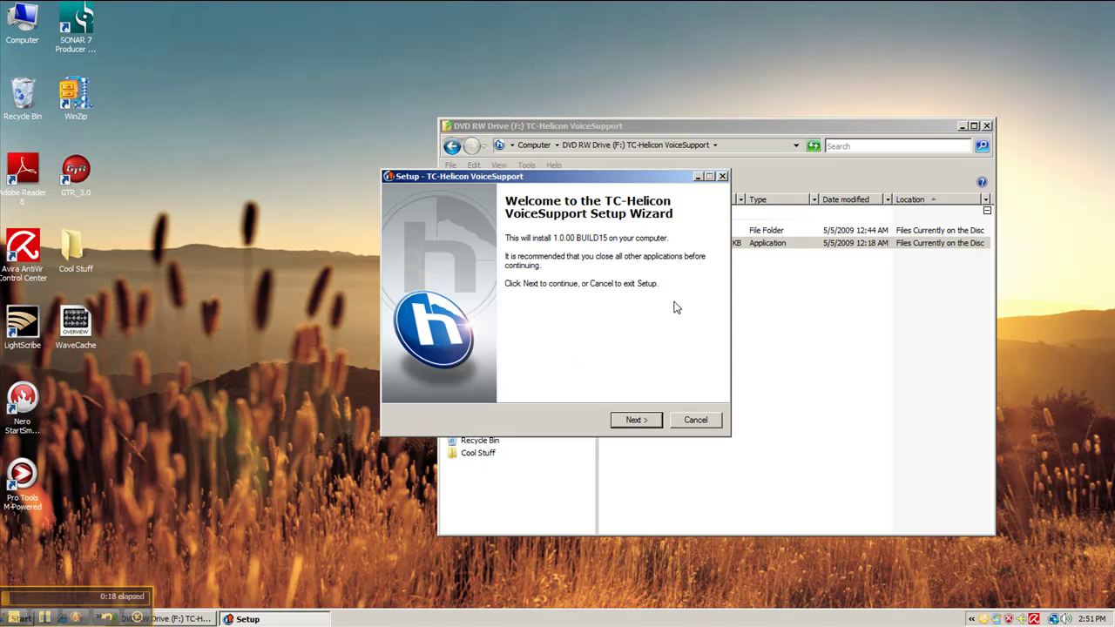
{"action": "left_click", "coordinate": [987, 125]}
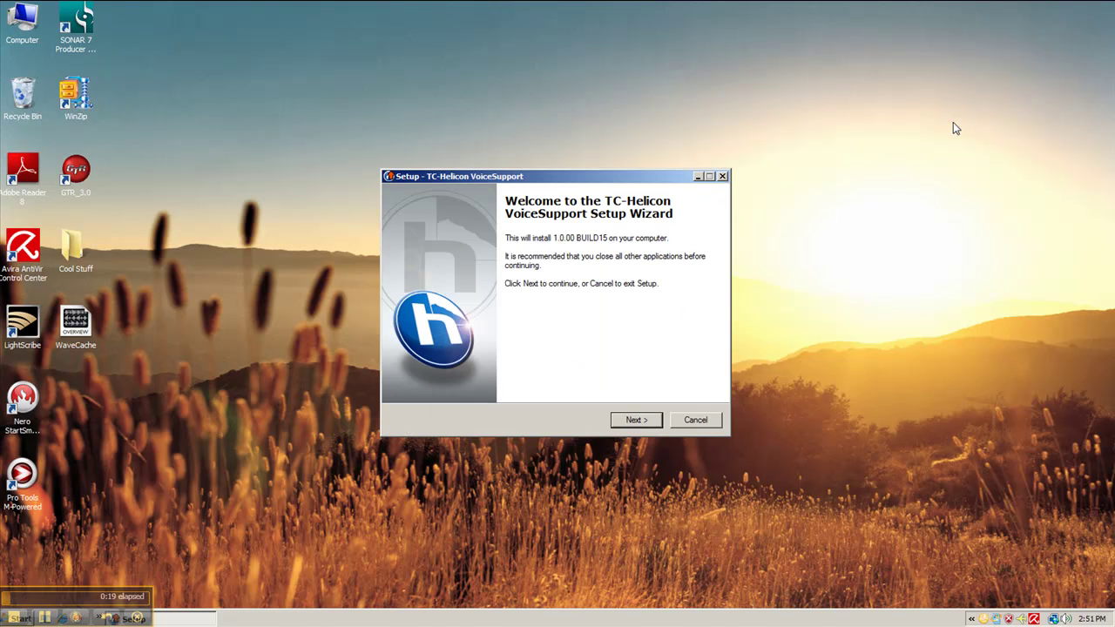
{"action": "left_click", "coordinate": [647, 423]}
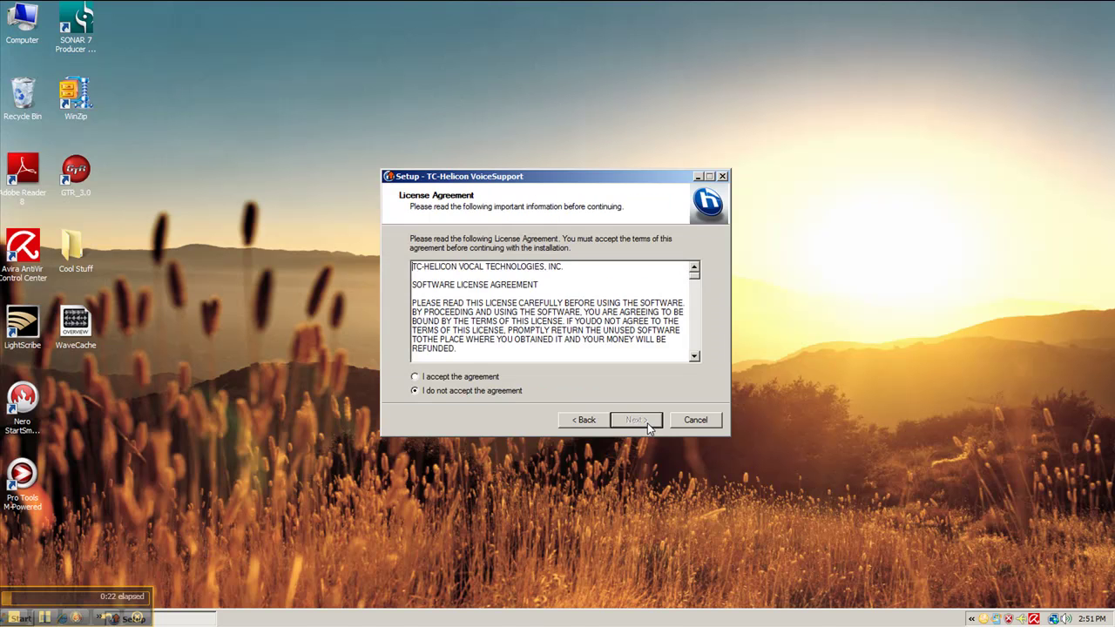
{"action": "left_click", "coordinate": [477, 380]}
{"action": "left_click", "coordinate": [647, 421]}
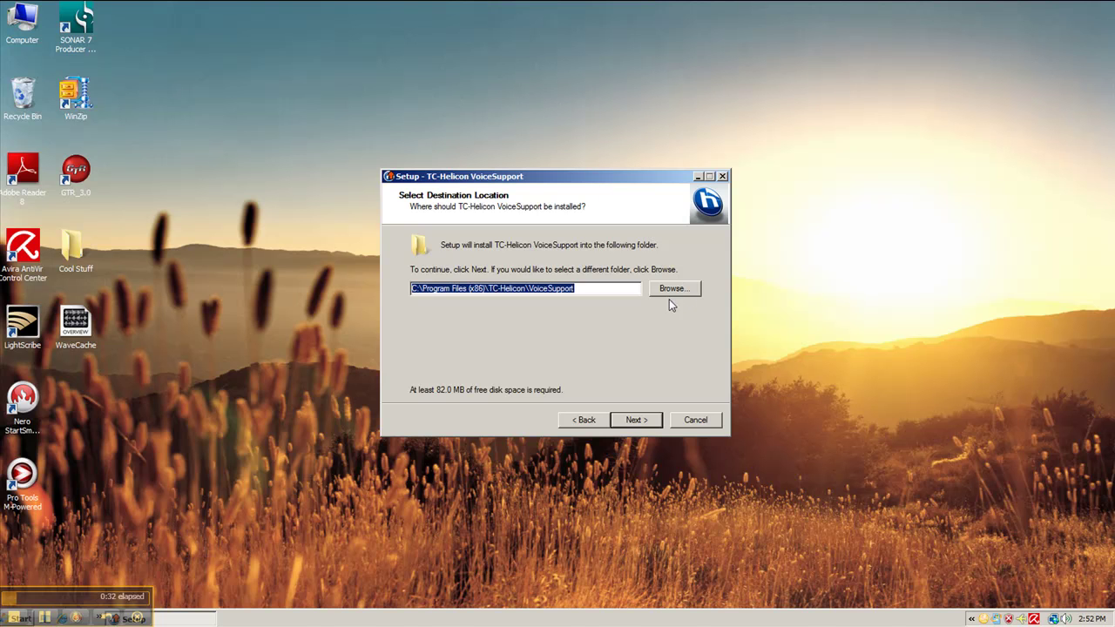
{"action": "left_click", "coordinate": [636, 420]}
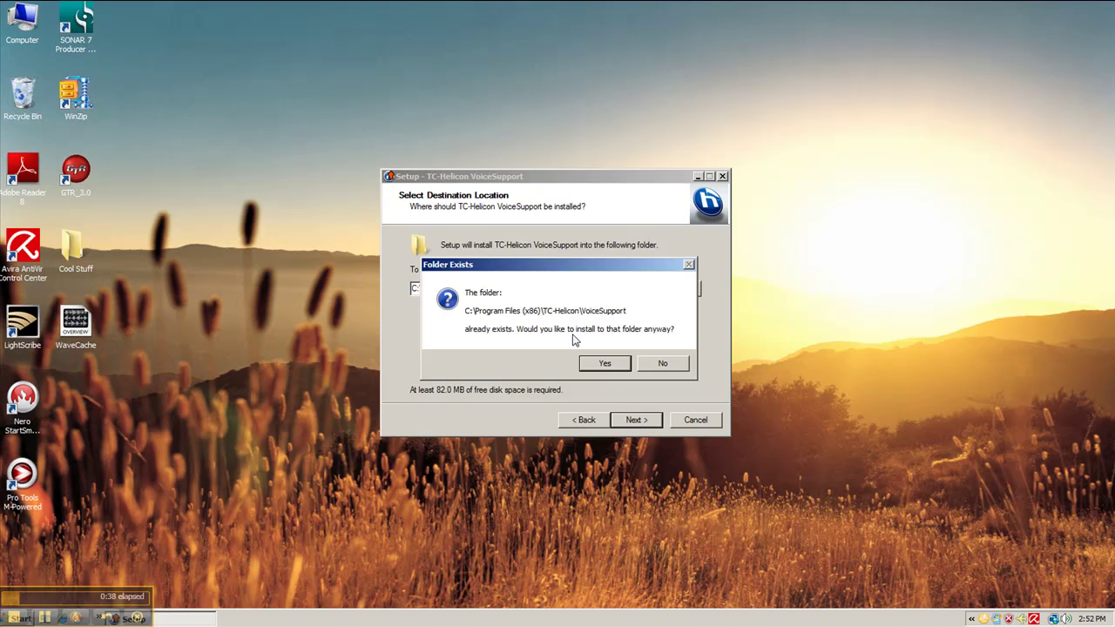
{"action": "left_click", "coordinate": [605, 363]}
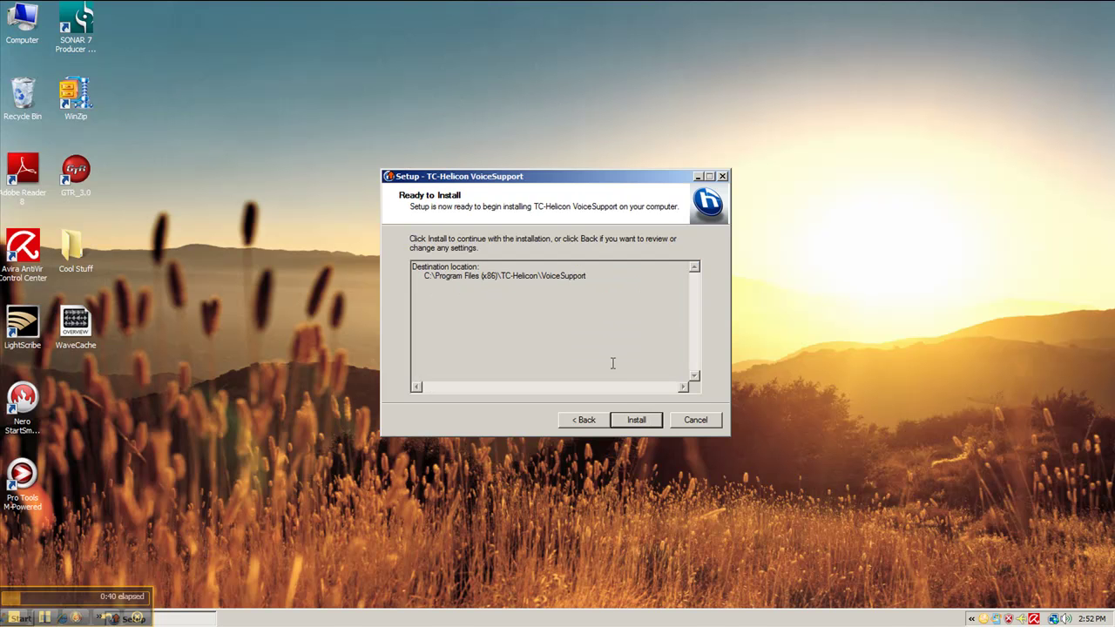
Step: Install VoiceSupport and let it finish, leaving Launch VoiceSupport ticked
{"action": "left_click", "coordinate": [635, 420]}
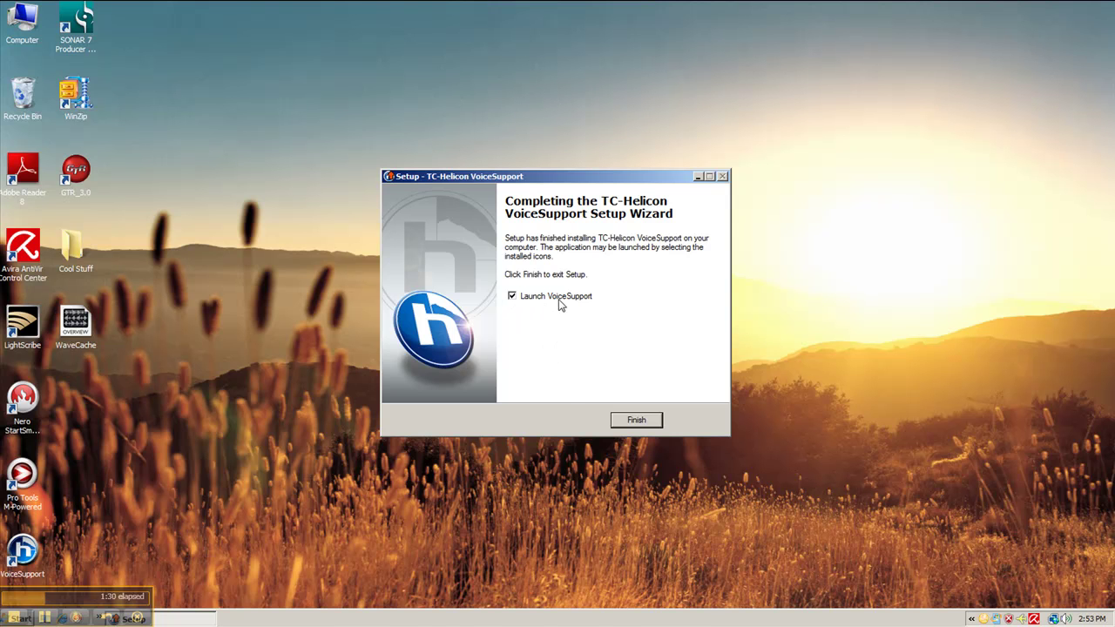
Step: Finish setup to launch VoiceSupport, review firmware updates on DOWNLOAD, then show the BACKUP page
{"action": "left_click", "coordinate": [630, 425]}
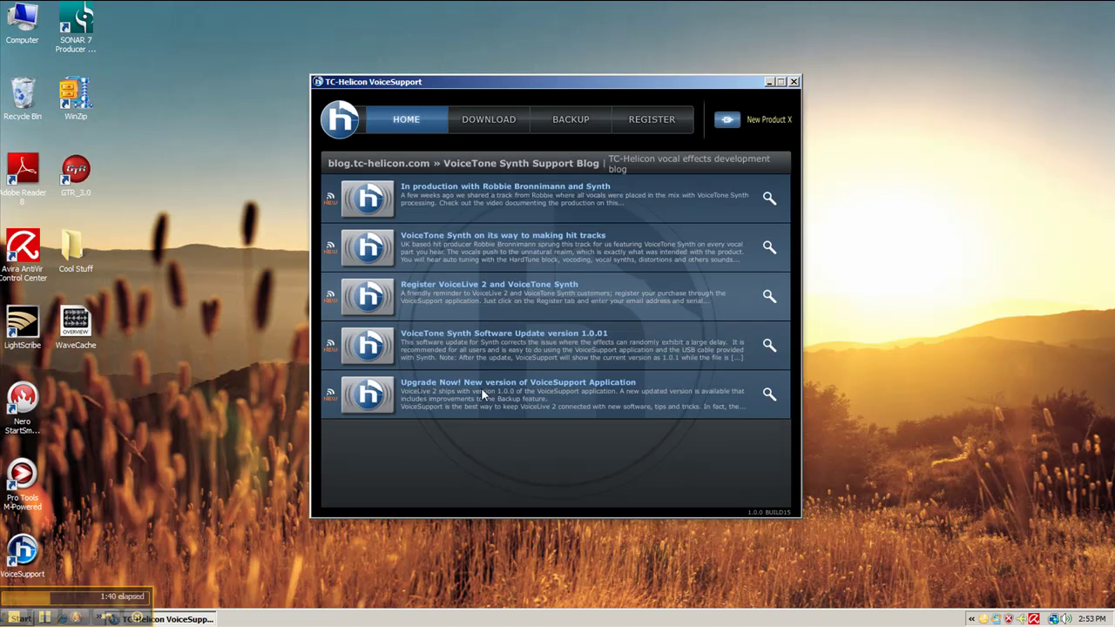
{"action": "left_click", "coordinate": [487, 122]}
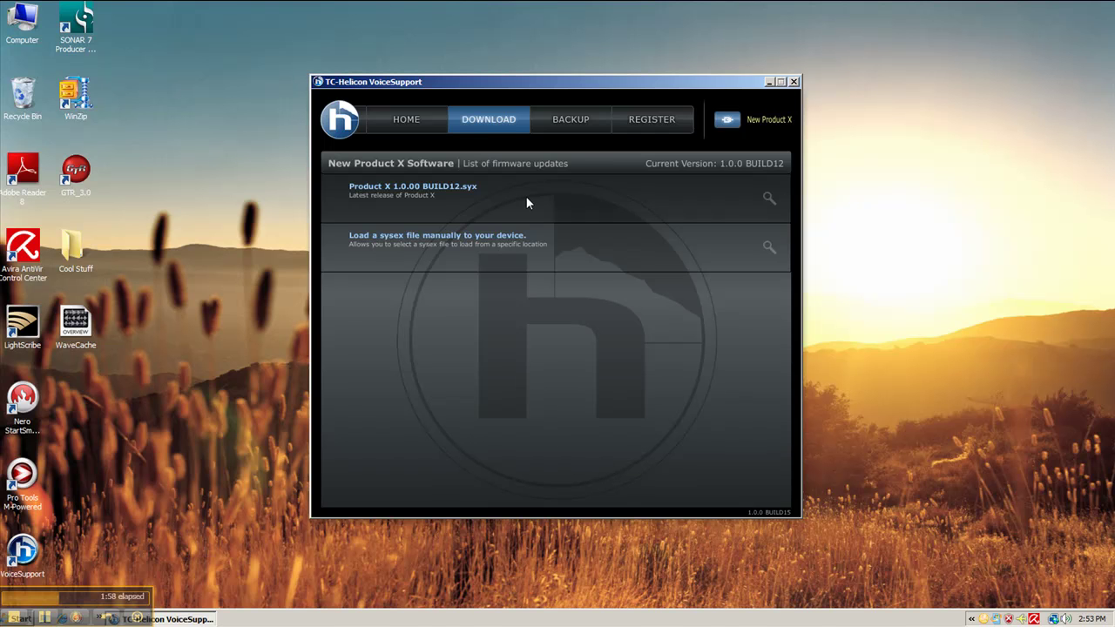
{"action": "left_click", "coordinate": [571, 119]}
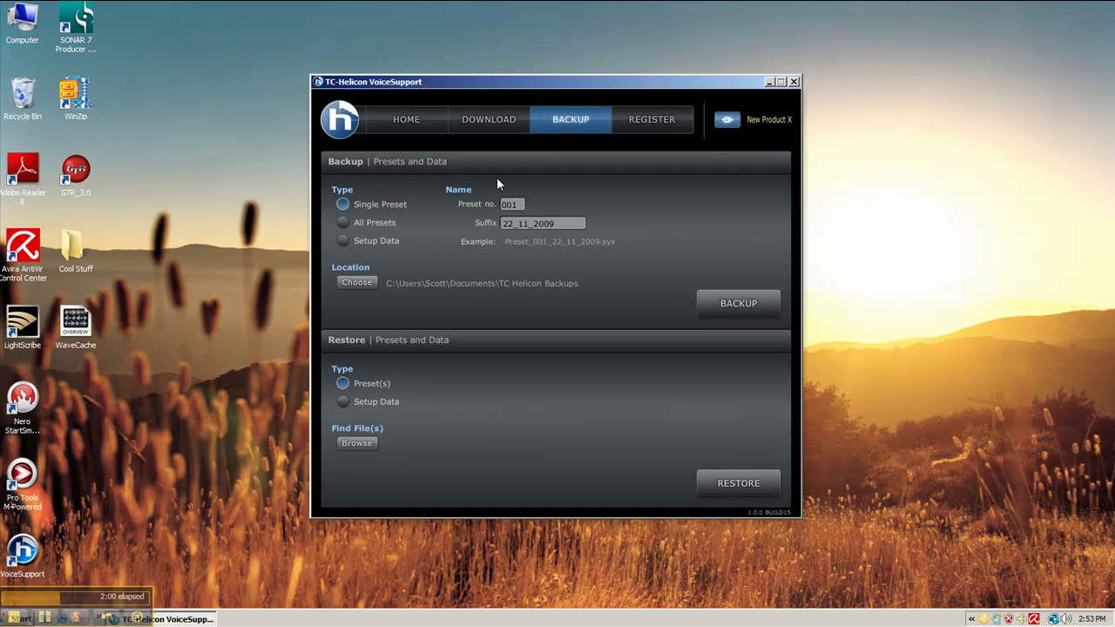
Step: Back up Setup Data to the TC Helicon Backups folder with the 22_11_2009 suffix
{"action": "left_click", "coordinate": [377, 223]}
{"action": "left_click", "coordinate": [384, 247]}
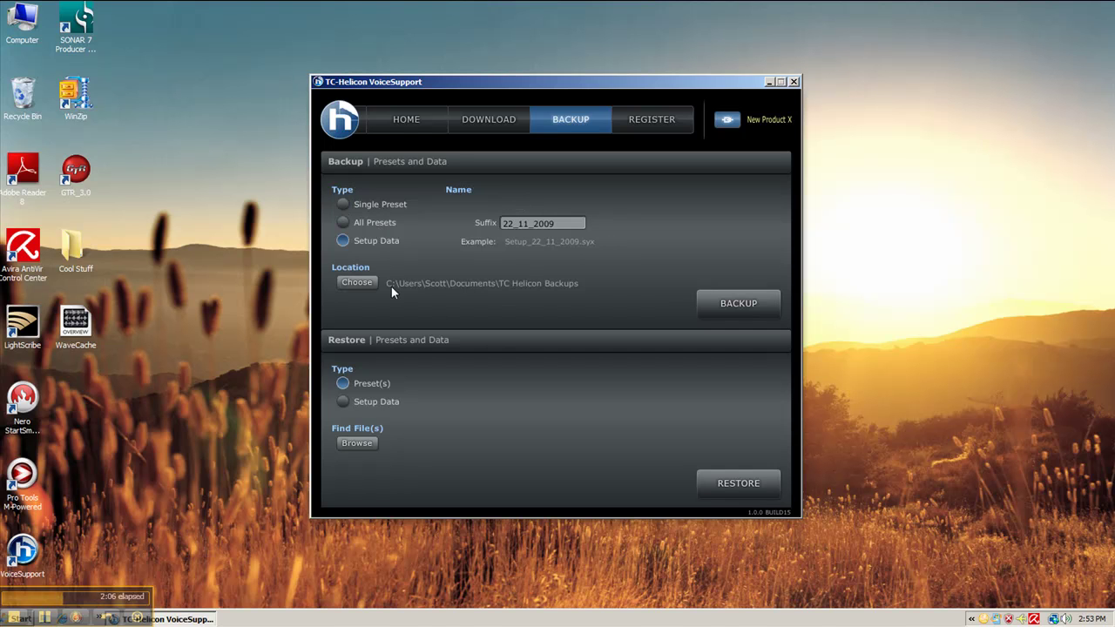
{"action": "left_click", "coordinate": [357, 283]}
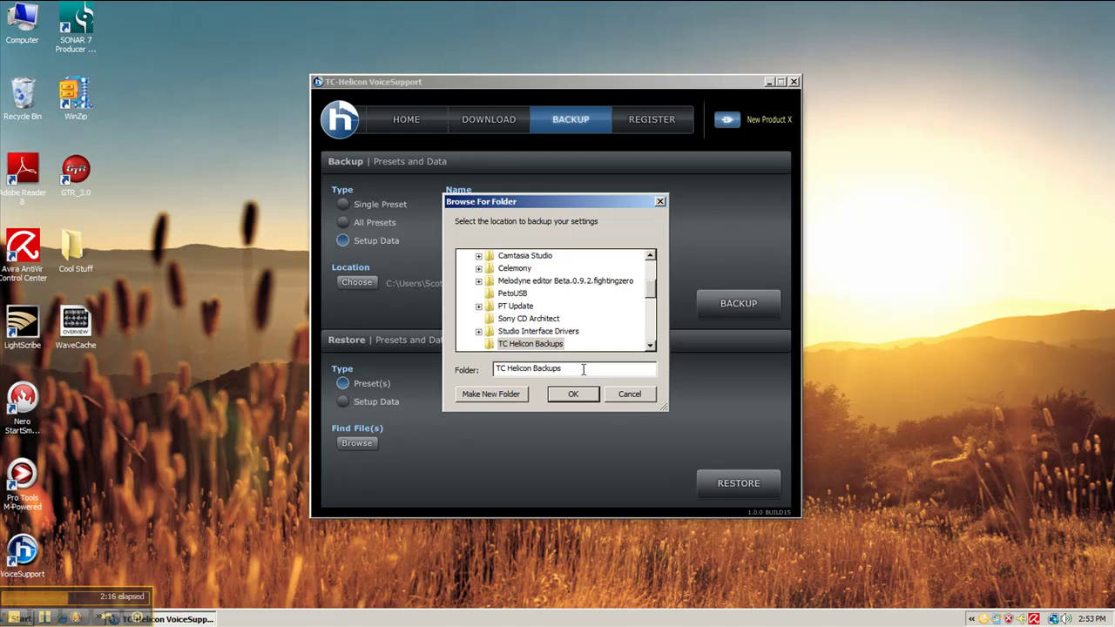
{"action": "left_click", "coordinate": [624, 398]}
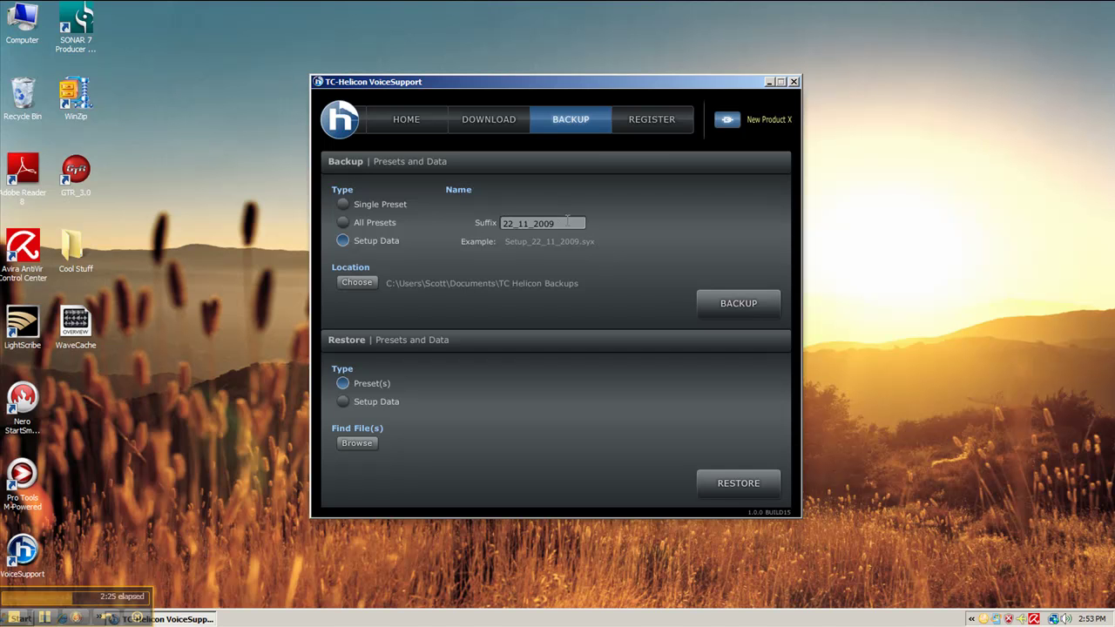
{"action": "left_click_drag", "start_coordinate": [567, 221], "coordinate": [443, 228]}
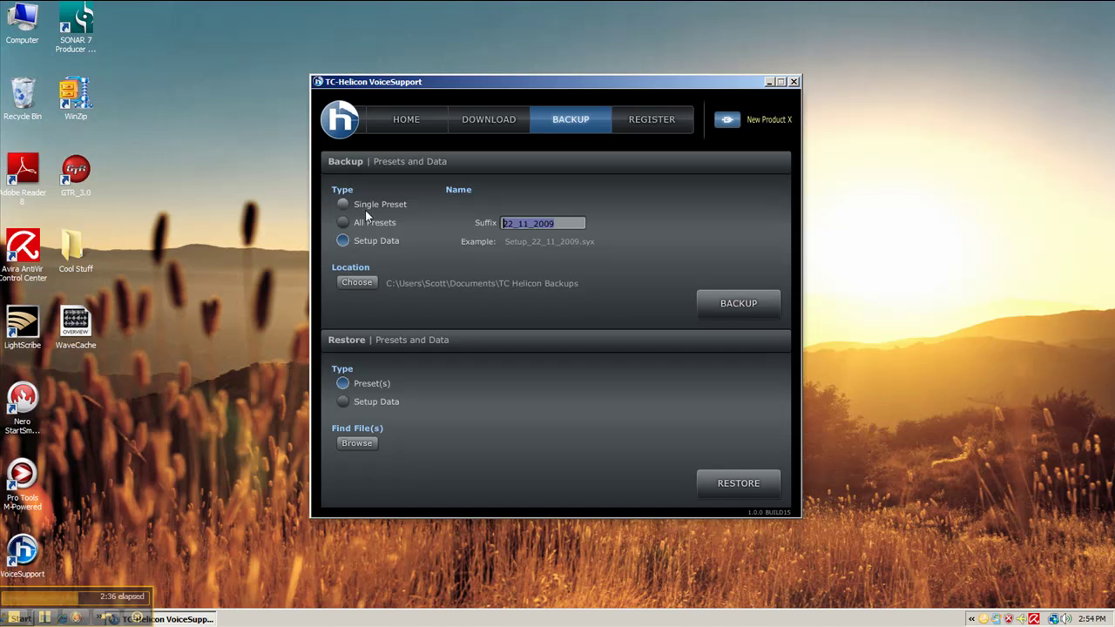
{"action": "left_click", "coordinate": [727, 305]}
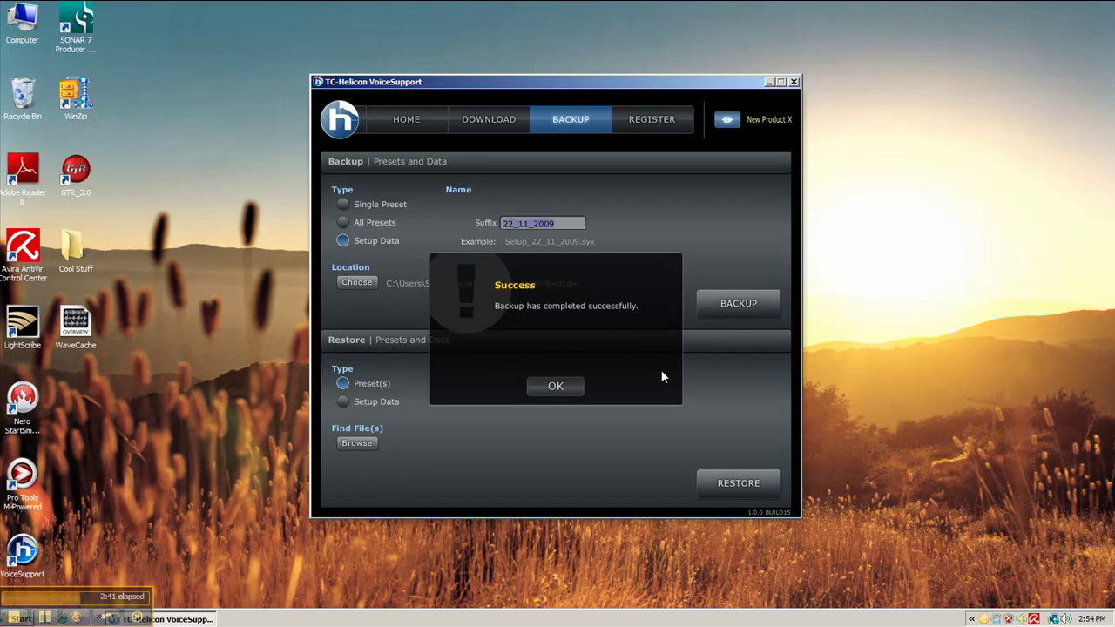
Step: Set Restore to Setup Data and load Setup_22_11_2009.syx from the TC Helicon Backups folder
{"action": "left_click", "coordinate": [555, 387]}
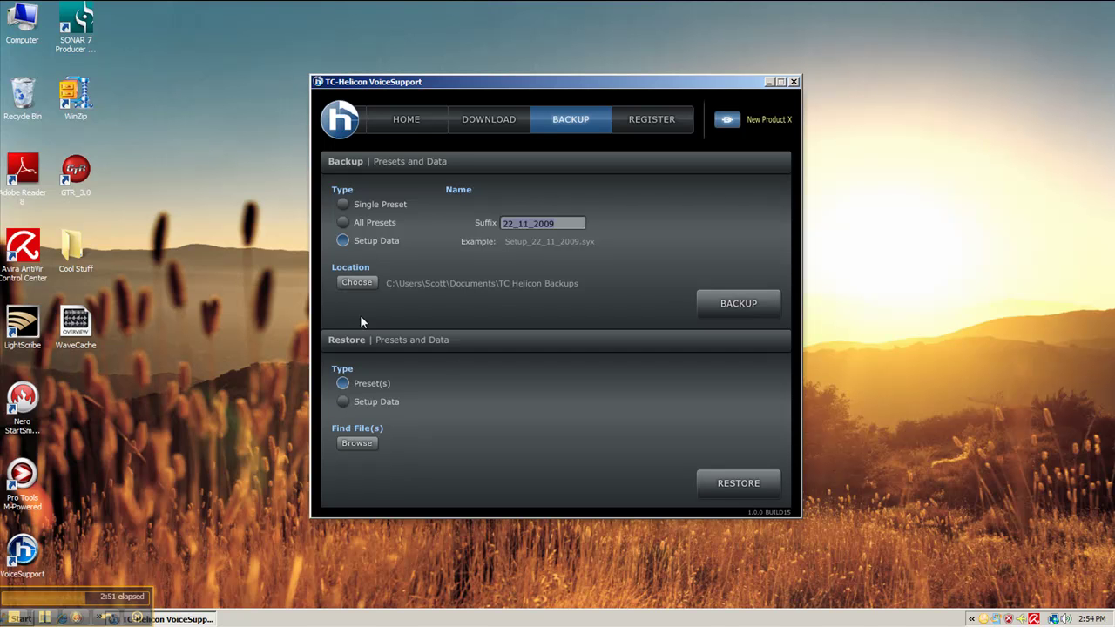
{"action": "left_click", "coordinate": [343, 402]}
{"action": "left_click", "coordinate": [357, 442]}
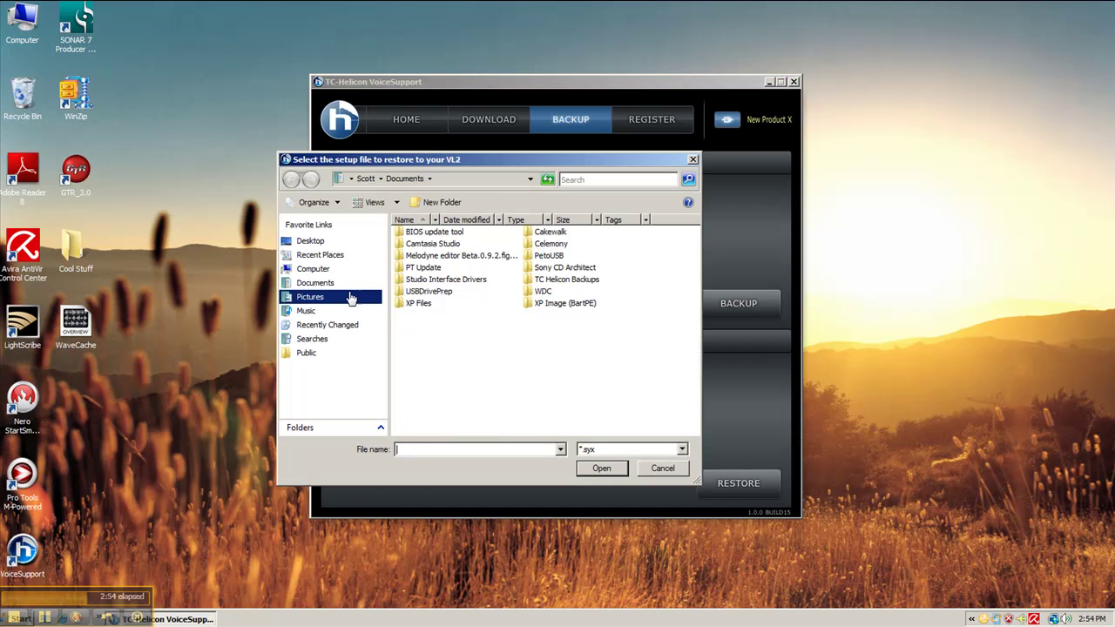
{"action": "left_click", "coordinate": [327, 289]}
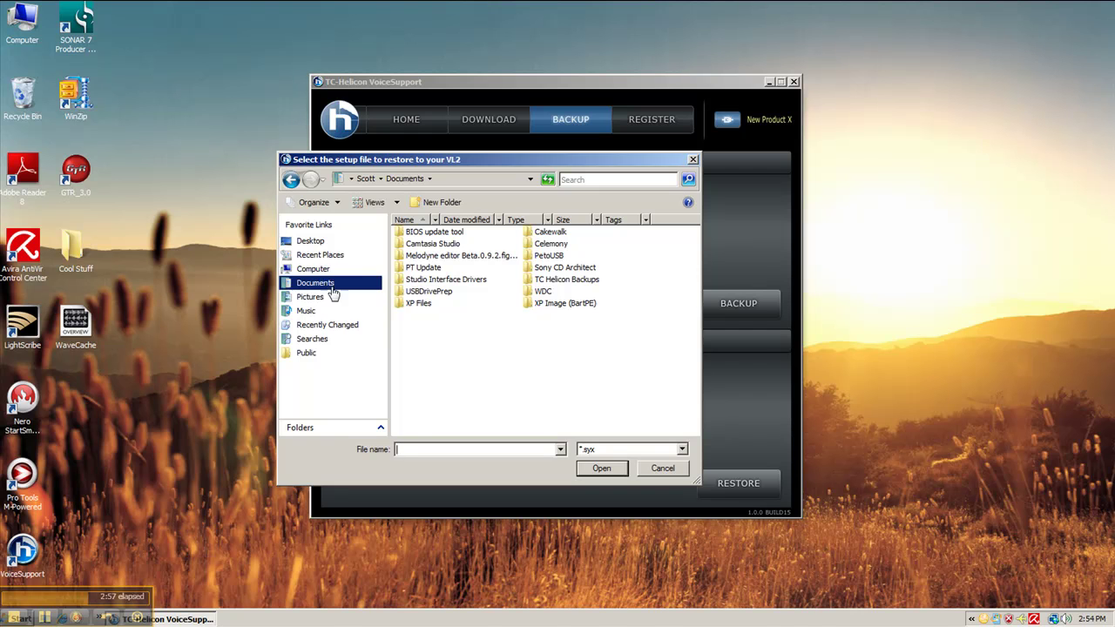
{"action": "left_click", "coordinate": [566, 280]}
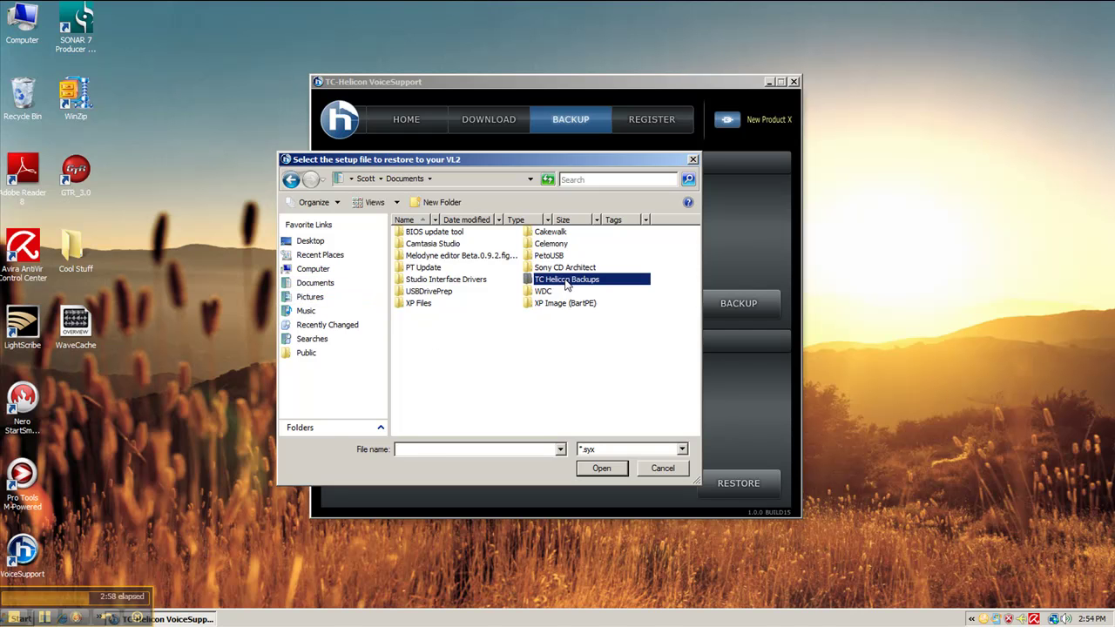
{"action": "left_click", "coordinate": [602, 469]}
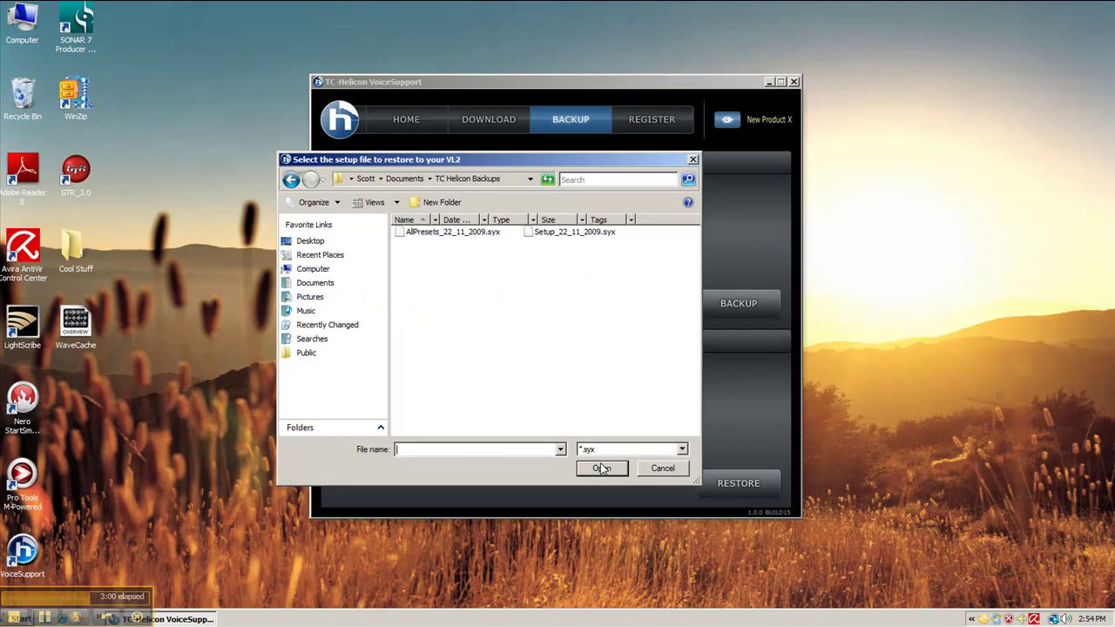
{"action": "left_click", "coordinate": [552, 233]}
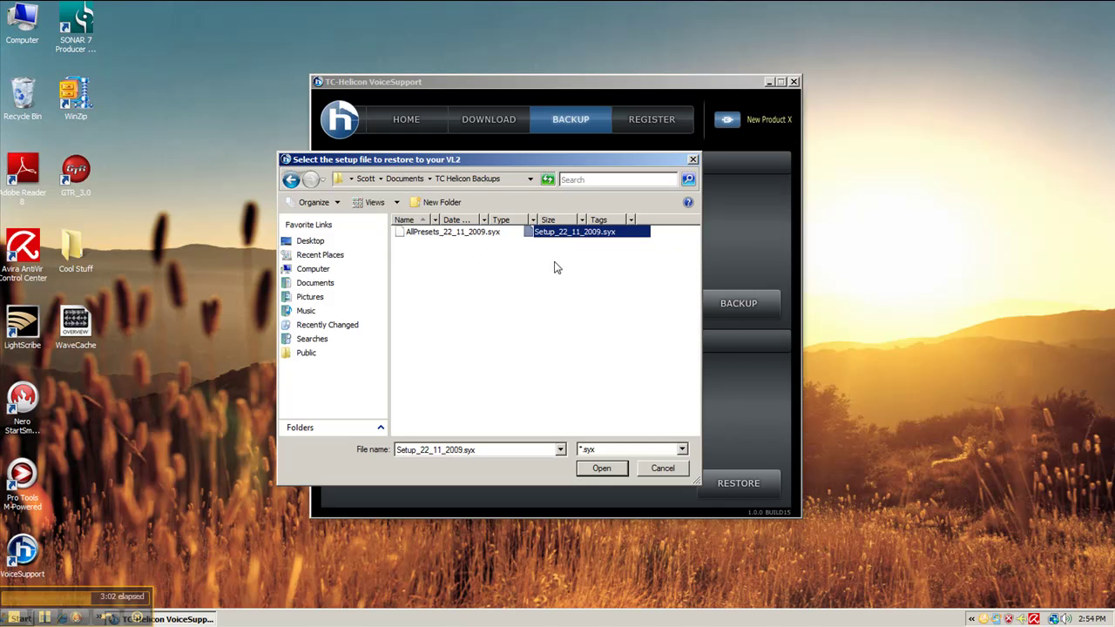
{"action": "left_click", "coordinate": [601, 469]}
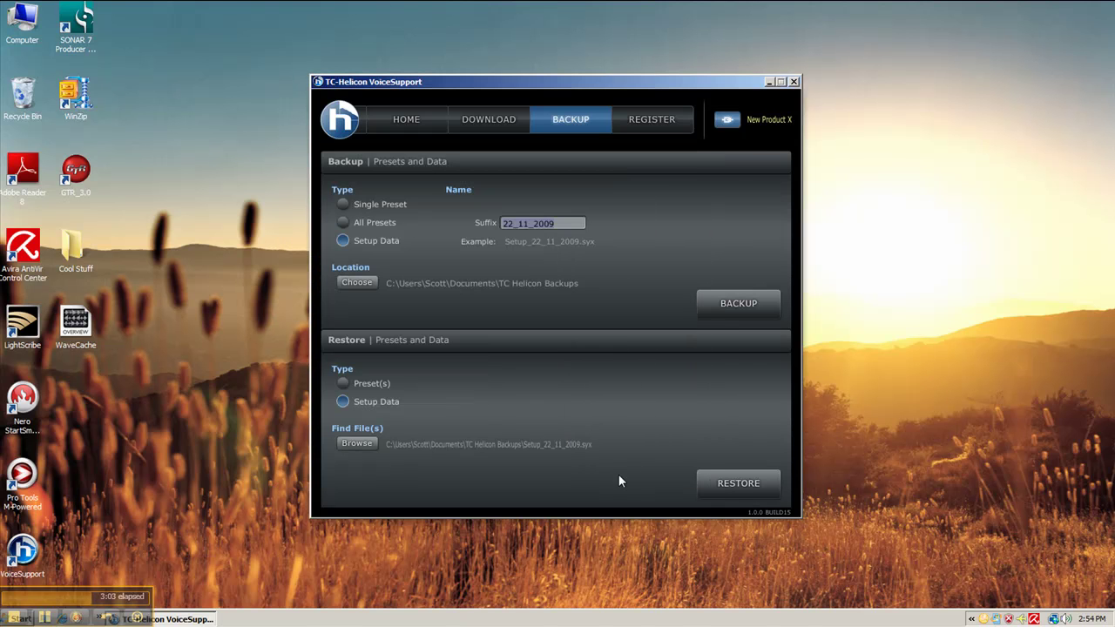
Step: Restore the setup data, confirming the overwrite and dismissing the success message
{"action": "left_click", "coordinate": [720, 488]}
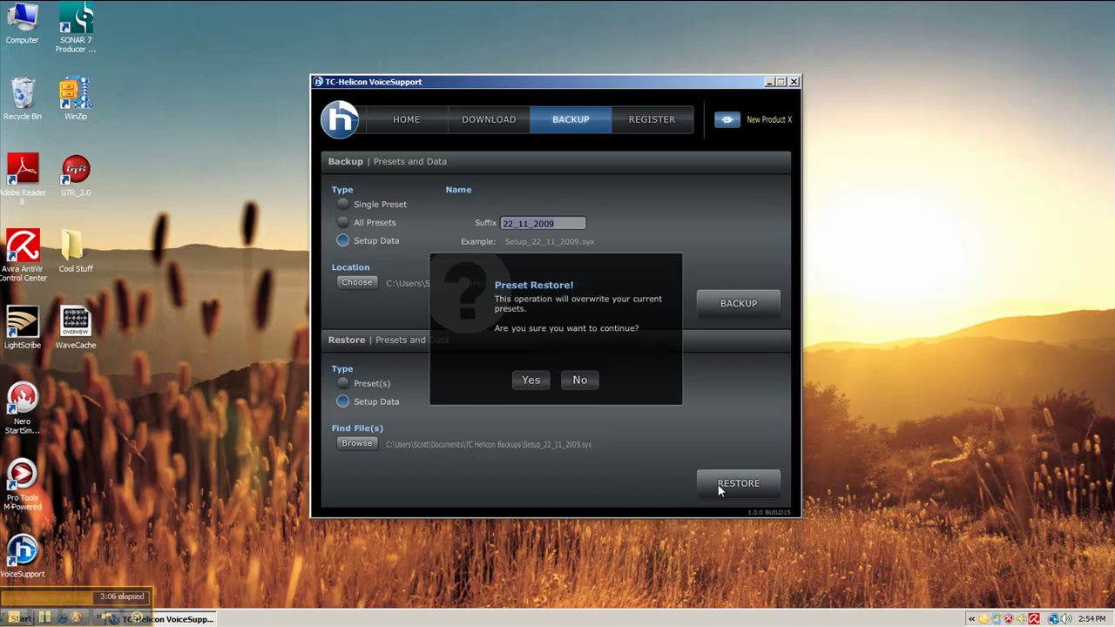
{"action": "left_click", "coordinate": [527, 380]}
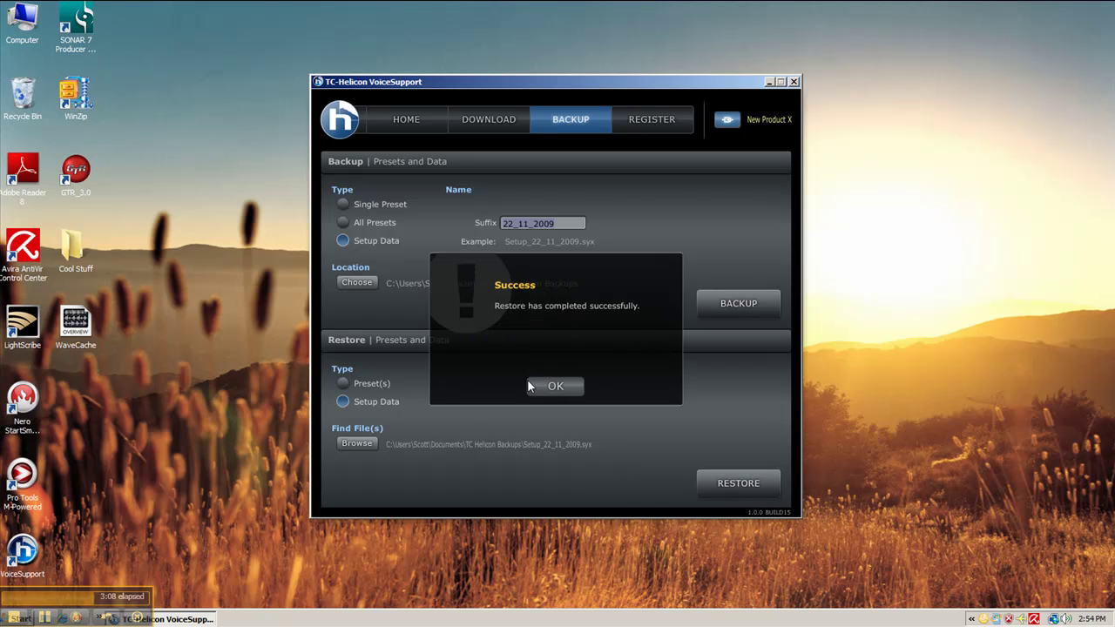
{"action": "left_click", "coordinate": [554, 386]}
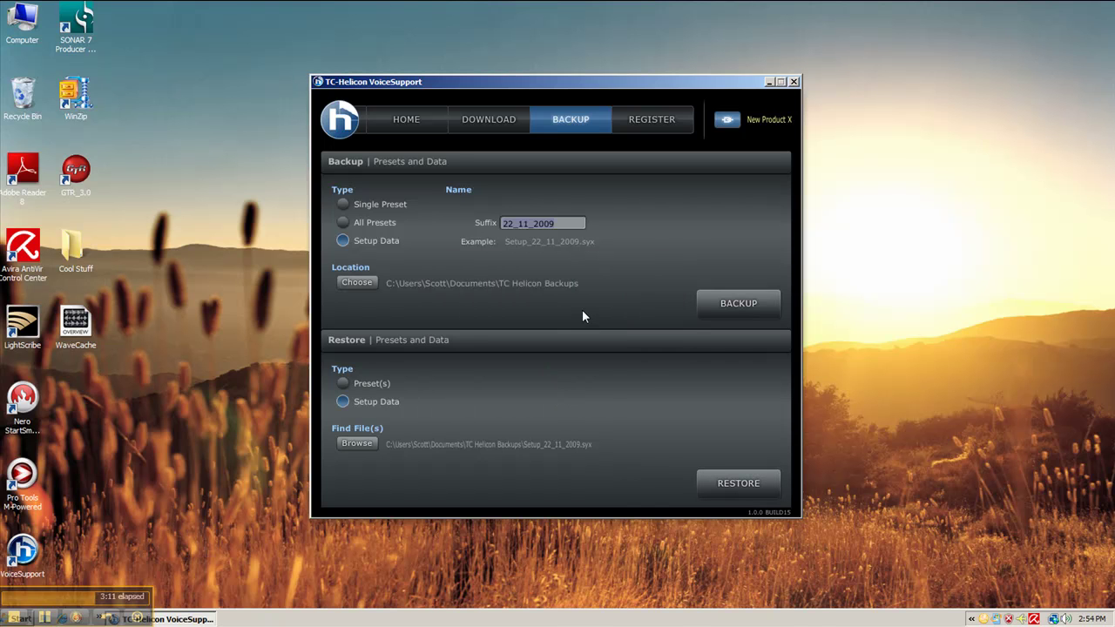
Step: Back up All Presets, overwriting the previous backup
{"action": "left_click", "coordinate": [342, 221]}
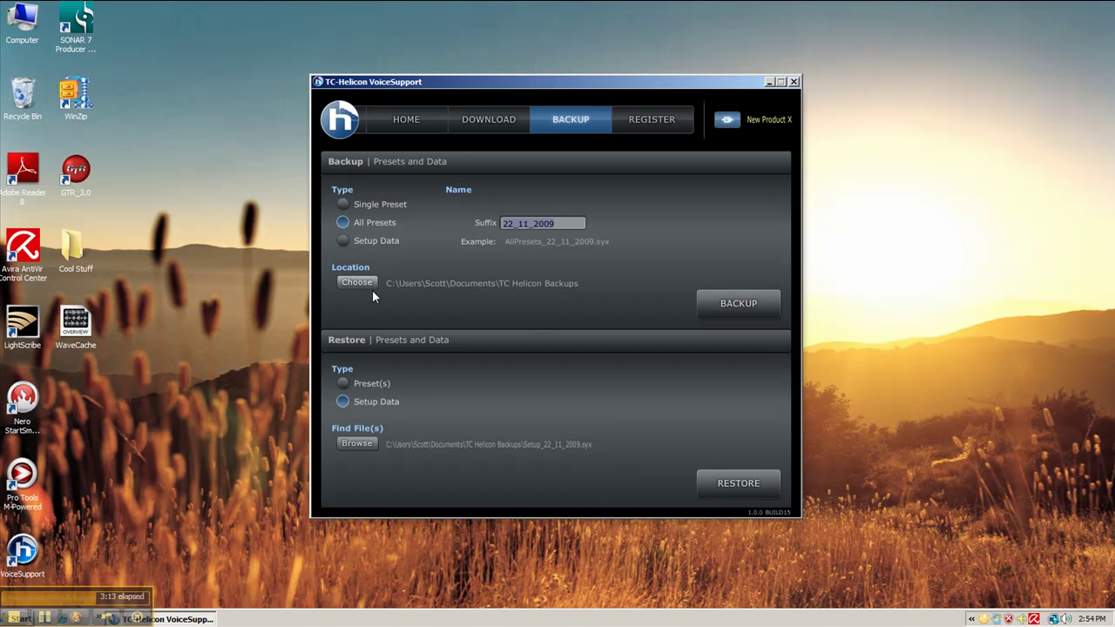
{"action": "left_click", "coordinate": [747, 307]}
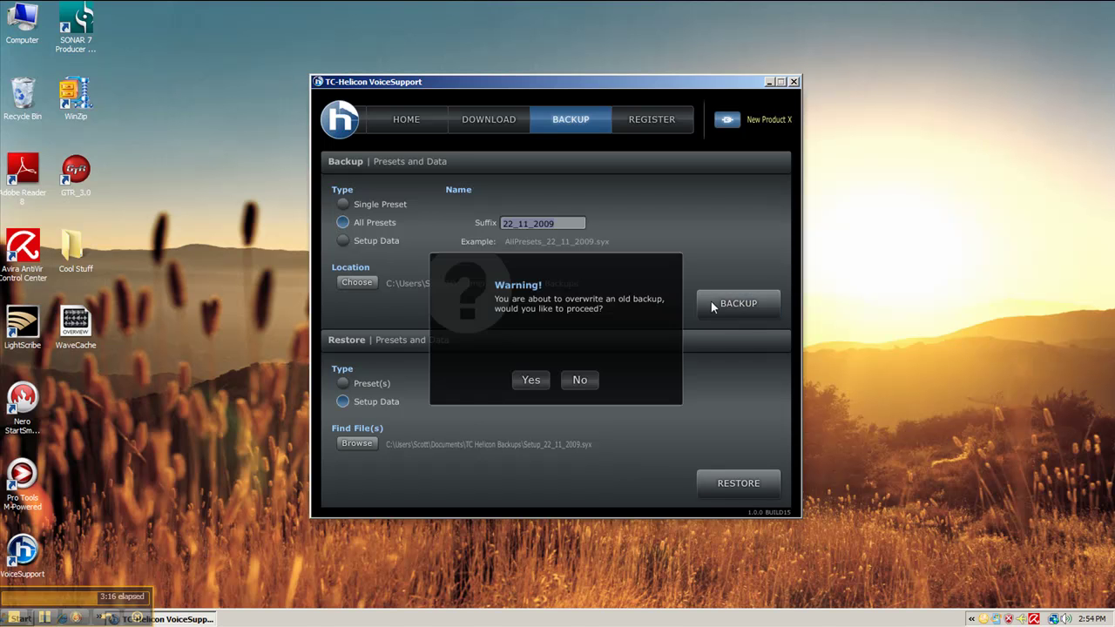
{"action": "left_click", "coordinate": [531, 382]}
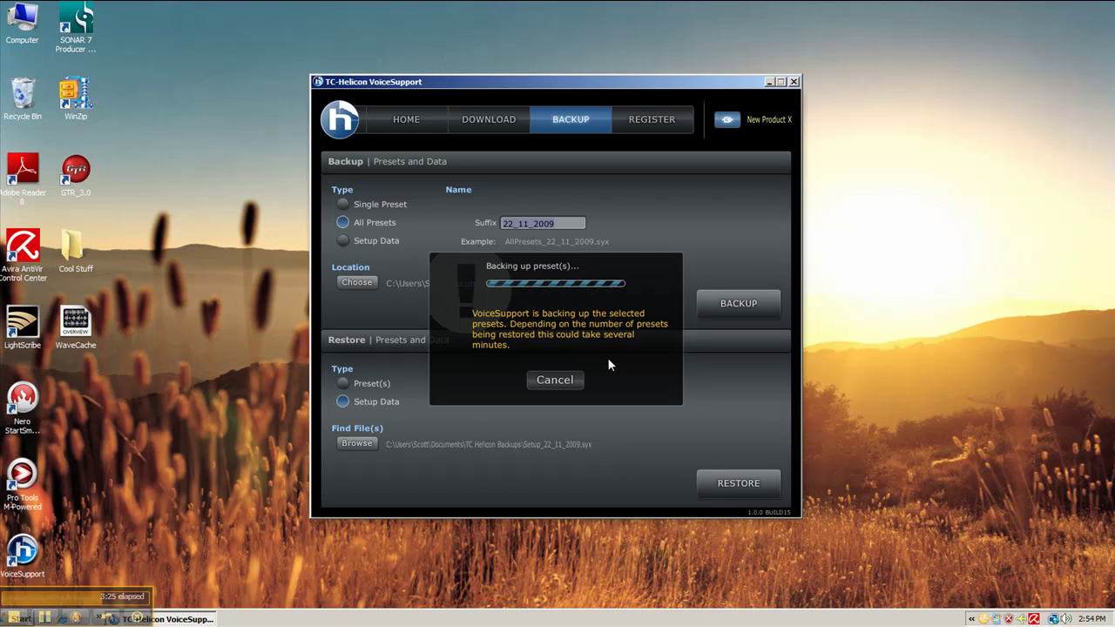
{"action": "left_click", "coordinate": [575, 391]}
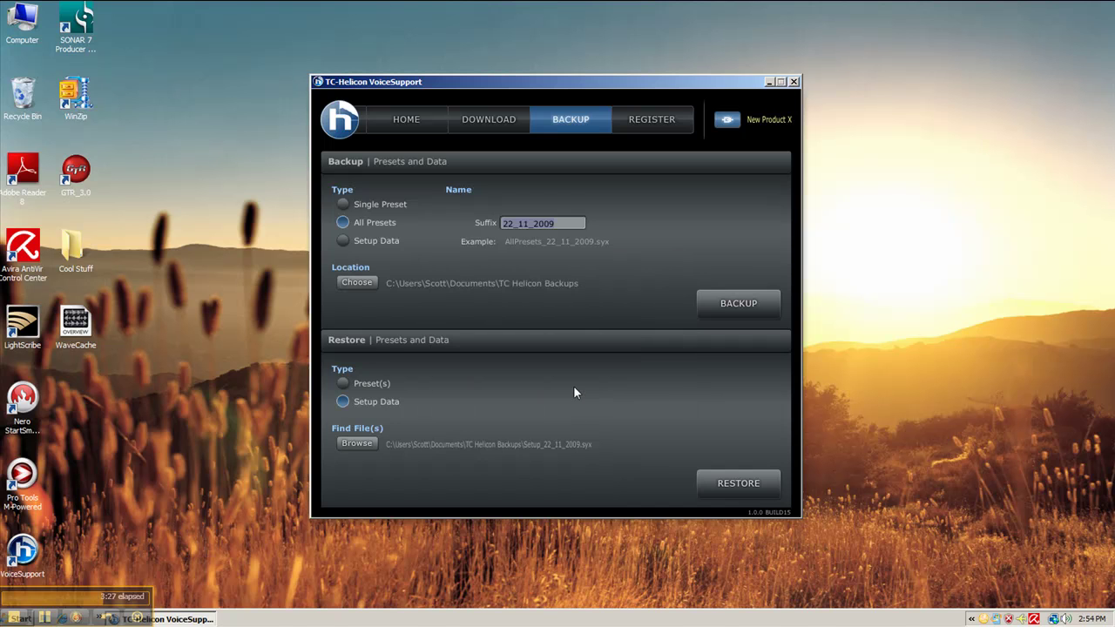
Step: Restore presets from AllPresets_22_11_2009.syx in TC Helicon Backups, then show the REGISTER page
{"action": "left_click", "coordinate": [344, 384]}
{"action": "left_click", "coordinate": [357, 444]}
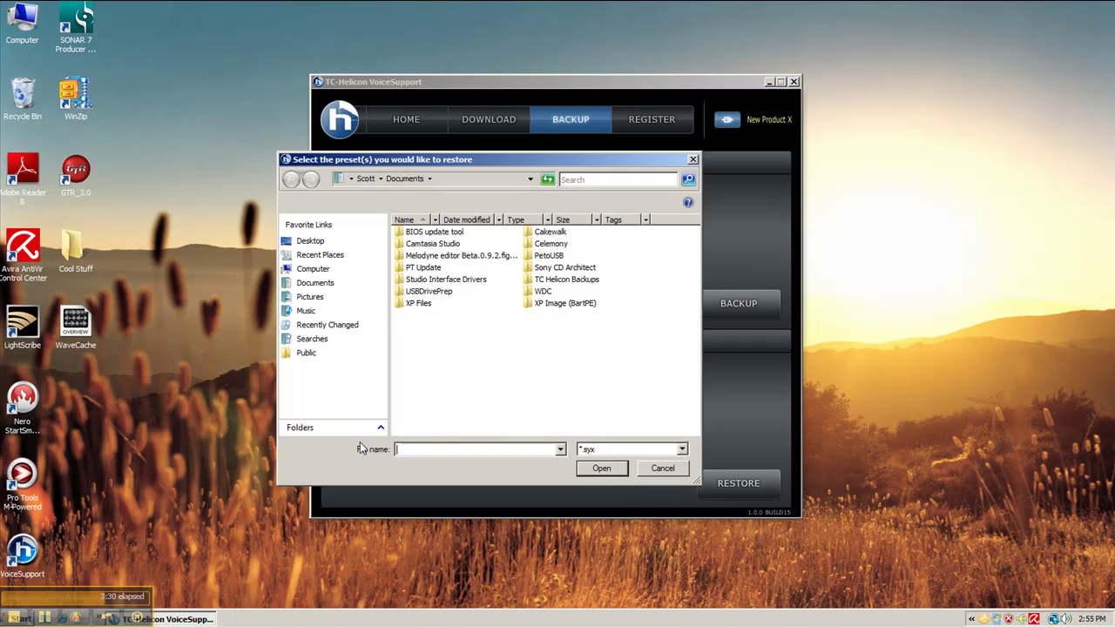
{"action": "left_click", "coordinate": [566, 280]}
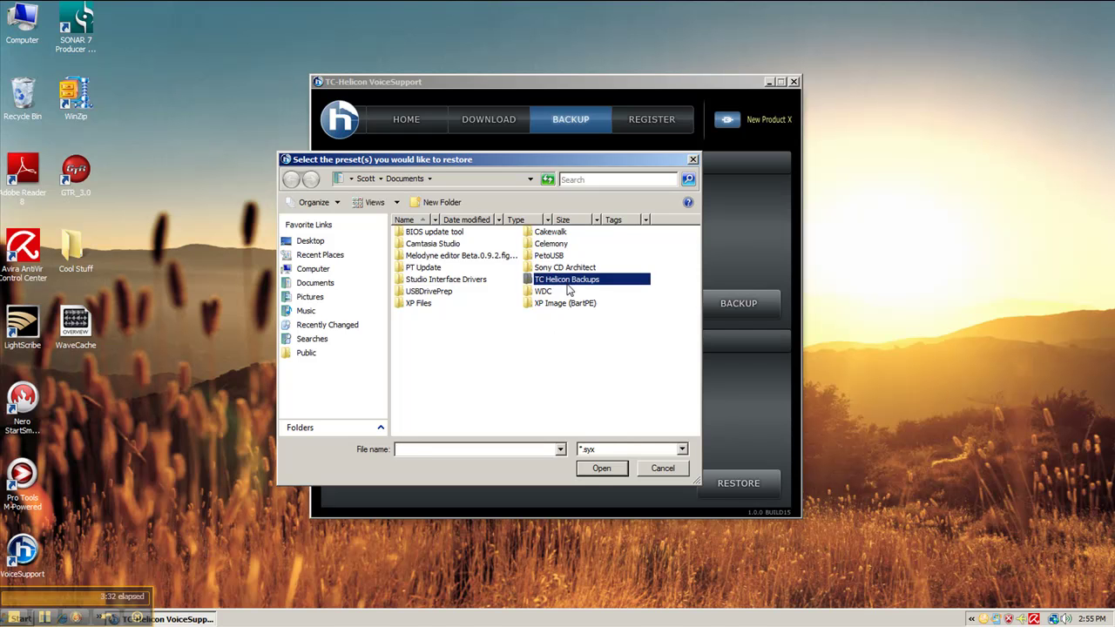
{"action": "left_click", "coordinate": [602, 470]}
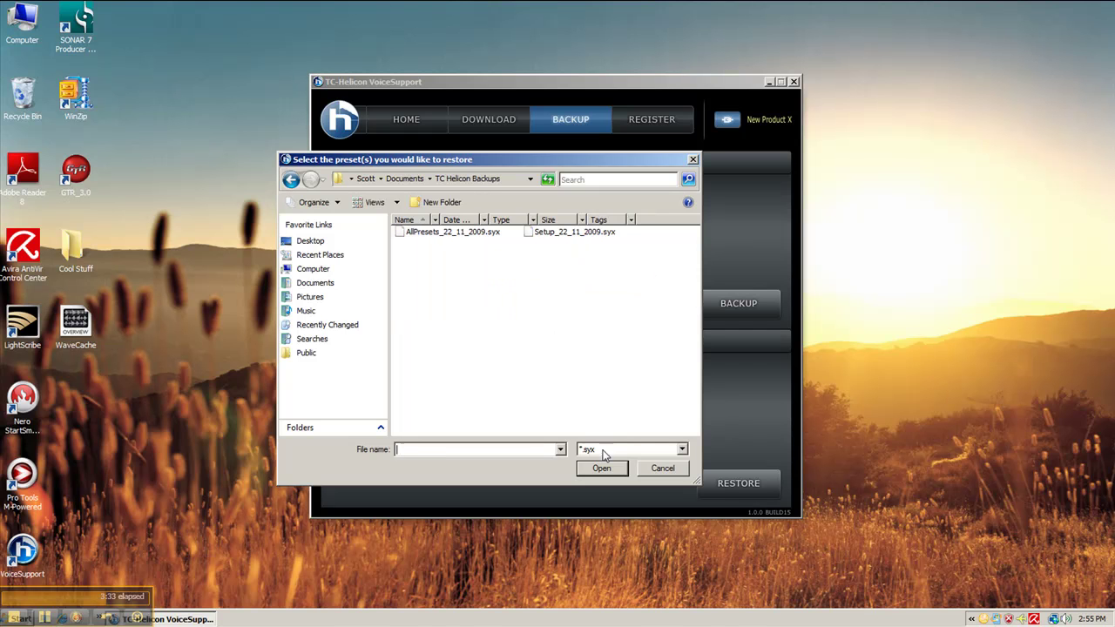
{"action": "left_click", "coordinate": [428, 233]}
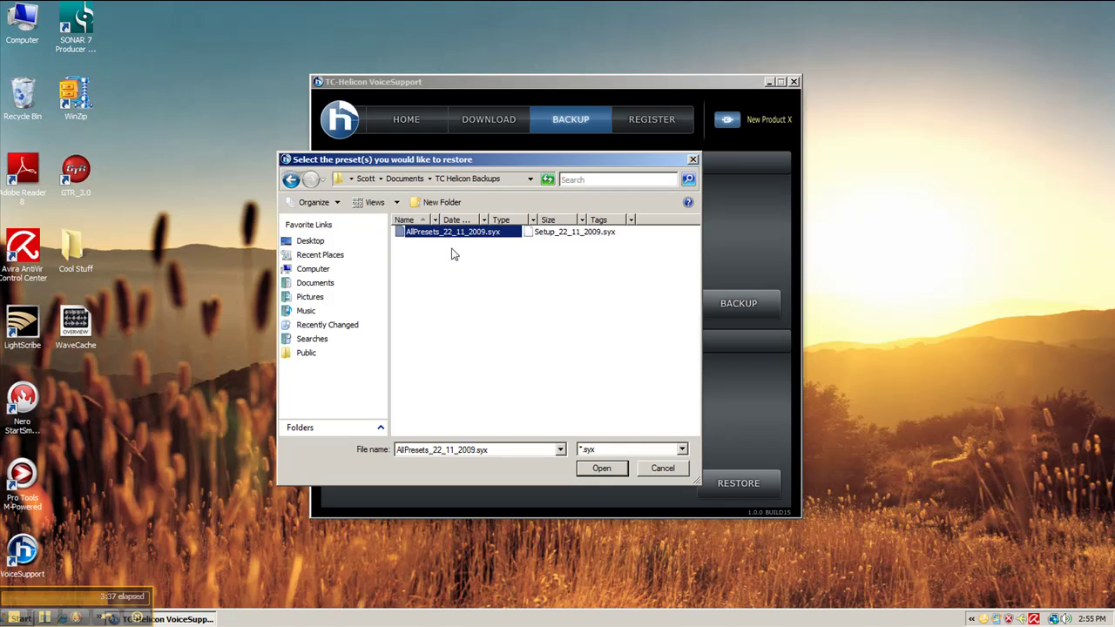
{"action": "left_click", "coordinate": [601, 470]}
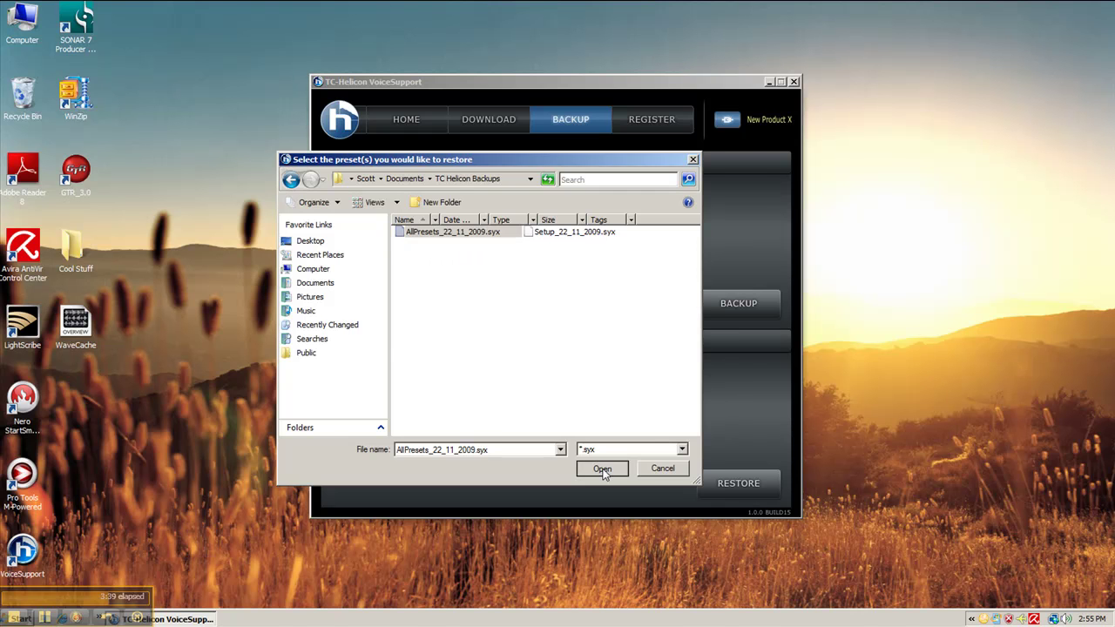
{"action": "left_click", "coordinate": [731, 484]}
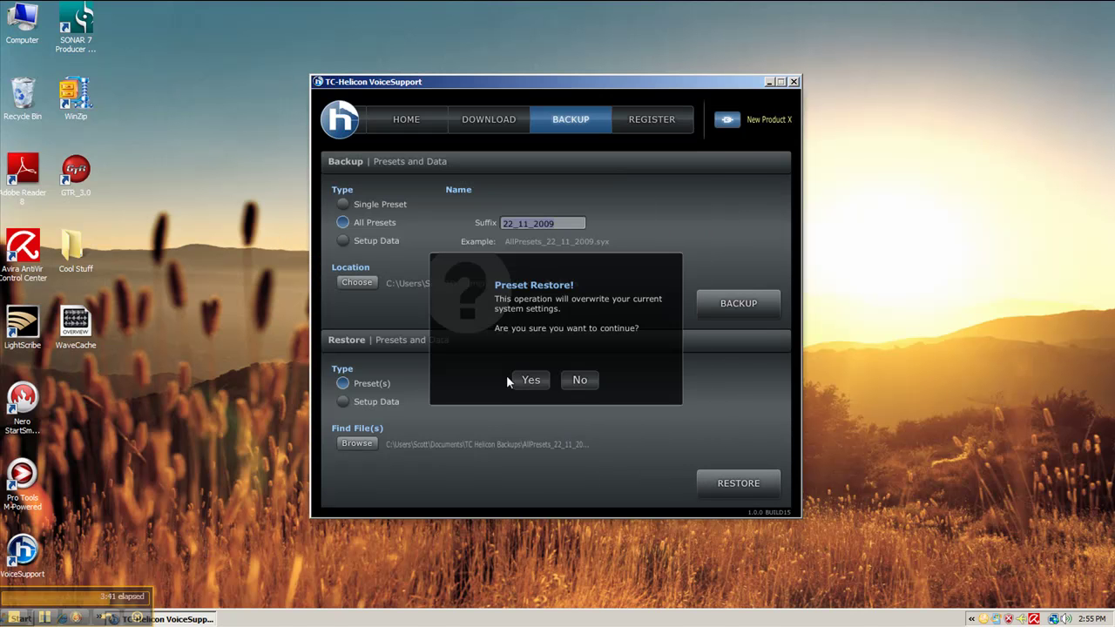
{"action": "left_click", "coordinate": [530, 381]}
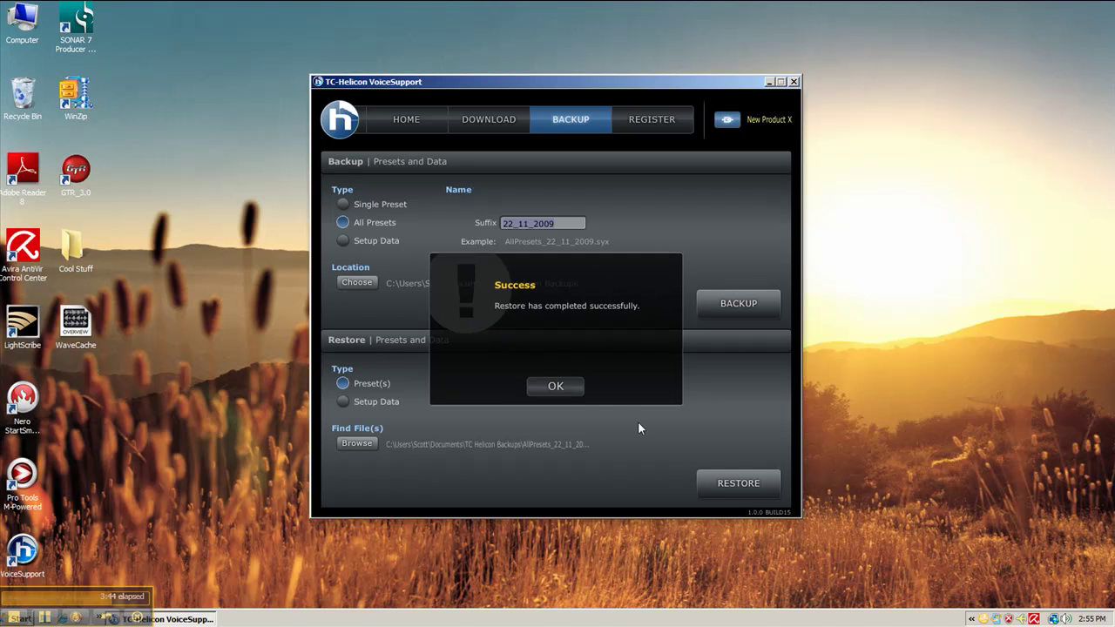
{"action": "left_click", "coordinate": [563, 386]}
{"action": "left_click", "coordinate": [656, 122]}
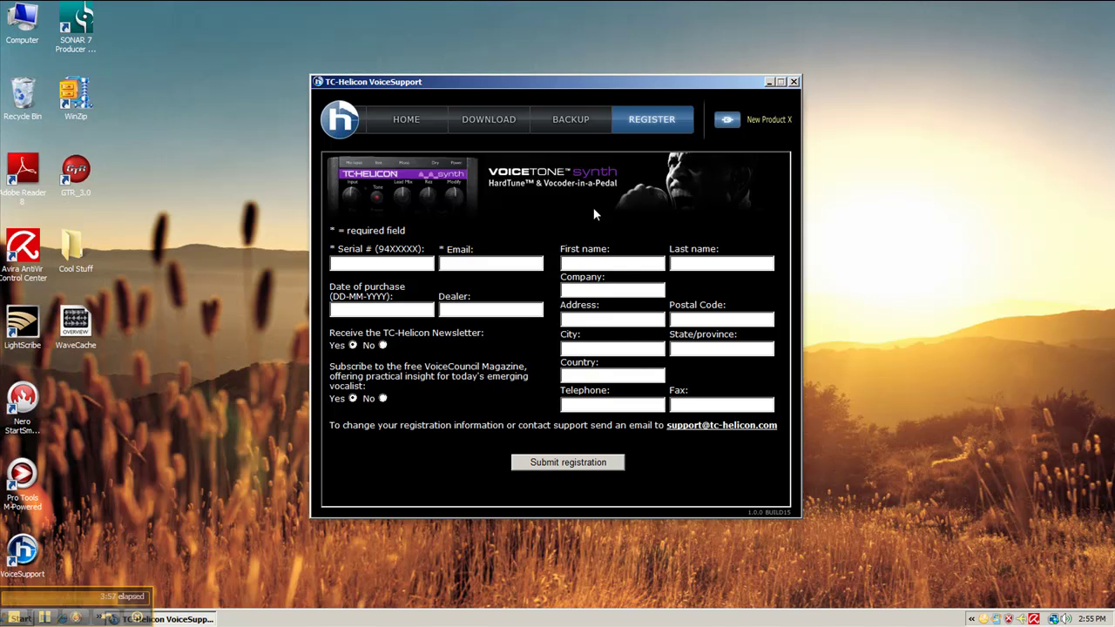
Step: Return to the HOME support blog page and close VoiceSupport
{"action": "left_click", "coordinate": [405, 120]}
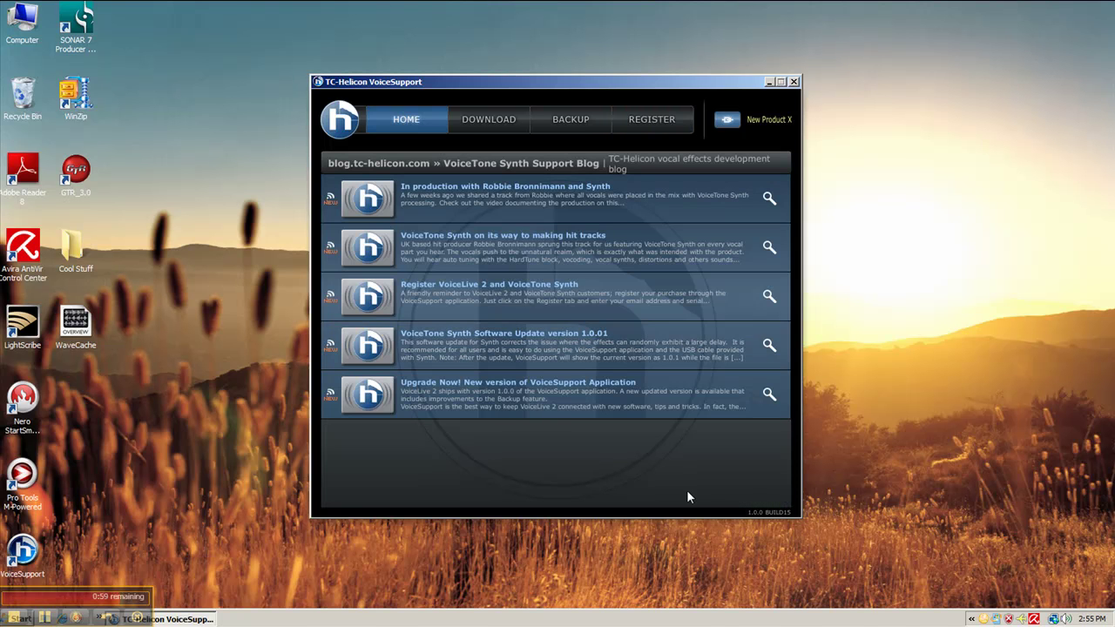
{"action": "left_click", "coordinate": [793, 82]}
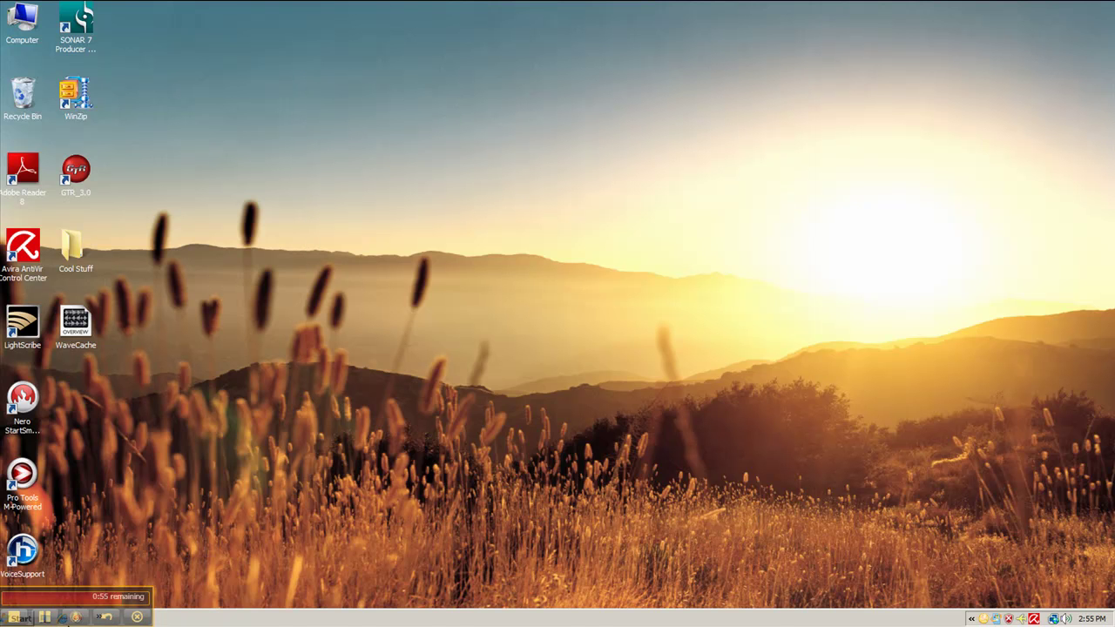